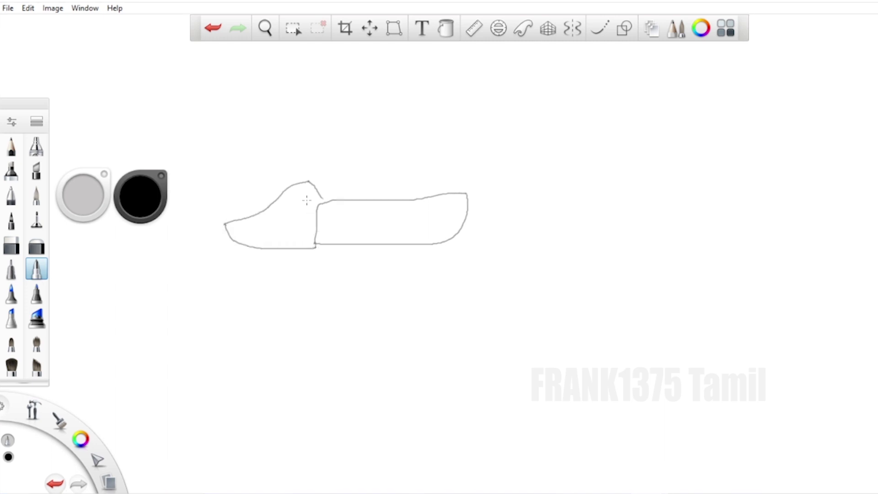
Undo the hand outline drawn at the cuff end of the outstretched sleeve.
key("ctrl+z")
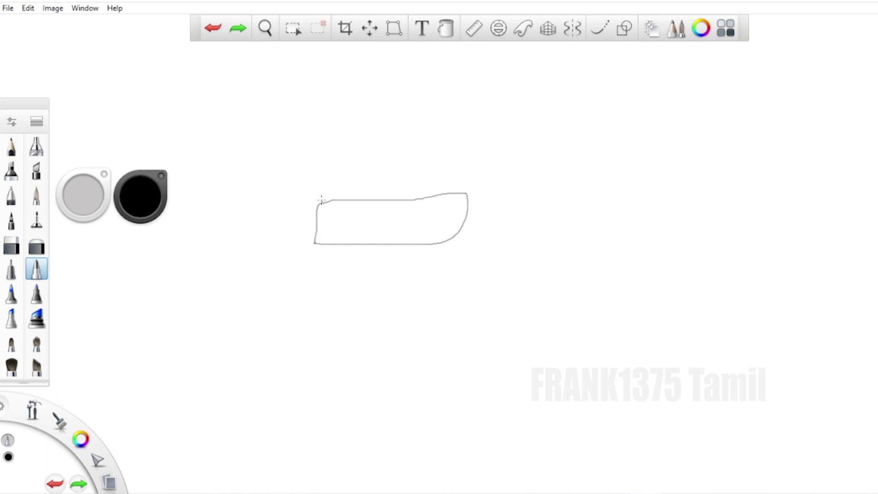
mouse_move(321, 200)
left_mouse_down()
mouse_move(310, 183)
mouse_move(276, 215)
mouse_move(220, 215)
mouse_move(224, 140)
left_mouse_up()
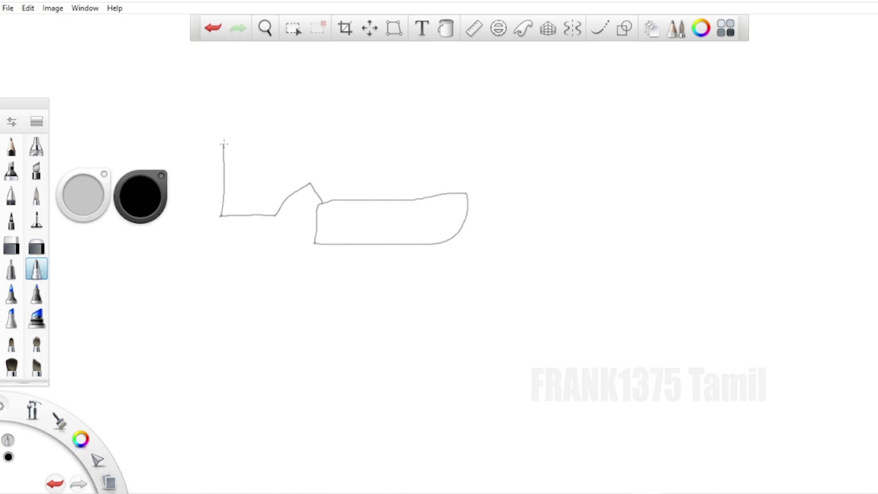
key("ctrl+z")
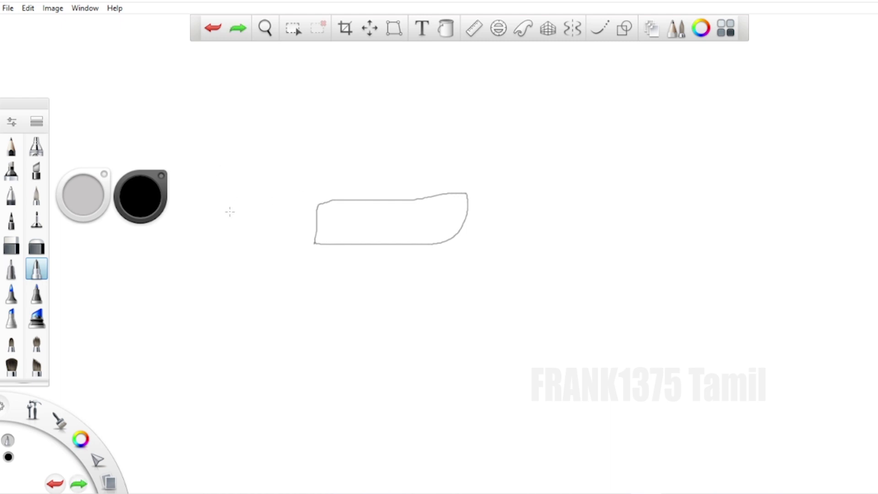
mouse_move(224, 216)
left_mouse_down()
mouse_move(282, 222)
mouse_move(299, 200)
mouse_move(306, 181)
mouse_move(290, 128)
mouse_move(291, 198)
left_mouse_up()
key("ctrl+z")
mouse_move(223, 153)
left_mouse_down()
mouse_move(223, 230)
mouse_move(288, 194)
left_mouse_up()
key("ctrl+z")
Draw the upright gift box's two vertical sides and angled lower edge beyond the cuff end of the sleeve.
mouse_move(221, 230)
left_mouse_down()
mouse_move(273, 236)
mouse_move(291, 195)
left_mouse_up()
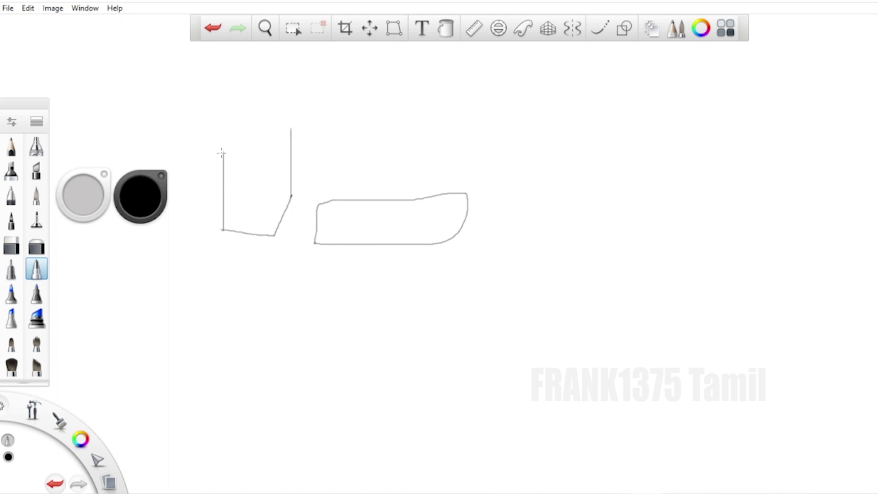
mouse_move(222, 151)
left_mouse_down()
mouse_move(220, 136)
mouse_move(237, 133)
mouse_move(219, 107)
mouse_move(239, 103)
mouse_move(255, 122)
mouse_move(259, 114)
mouse_move(224, 155)
left_mouse_up()
key("ctrl+z")
key("ctrl+z")
Draw a ribbon bow with two tails on top of the gift box and vertical stripe lines down its faces.
mouse_move(239, 121)
left_mouse_down()
mouse_move(231, 97)
mouse_move(259, 122)
mouse_move(270, 86)
mouse_move(266, 162)
mouse_move(257, 131)
mouse_move(241, 122)
mouse_move(317, 109)
mouse_move(314, 119)
mouse_move(226, 134)
mouse_move(253, 132)
mouse_move(240, 217)
left_mouse_up()
key("ctrl+z")
mouse_move(238, 142)
left_mouse_down()
mouse_move(238, 209)
mouse_move(251, 165)
mouse_move(251, 210)
left_mouse_up()
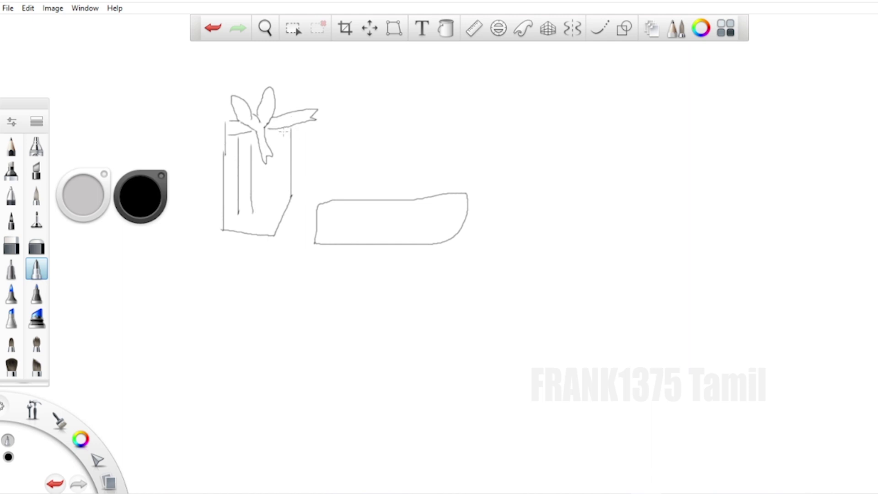
left_click_drag(283, 131, 281, 192)
key("ctrl+z")
left_click_drag(279, 131, 280, 184)
Draw the hand supporting the gift box from below, with its thumb against the box and its wrist joined to the sleeve.
mouse_move(220, 223)
left_mouse_down()
mouse_move(221, 241)
mouse_move(289, 238)
mouse_move(281, 258)
mouse_move(320, 246)
left_mouse_up()
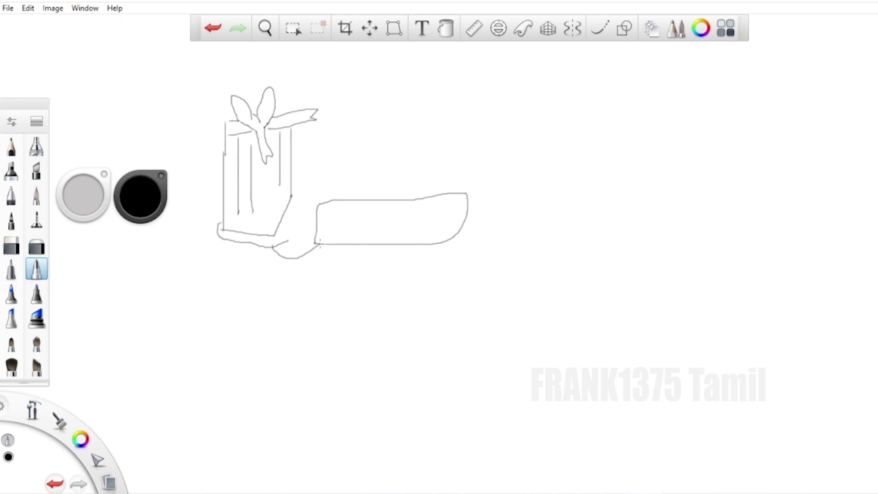
mouse_move(290, 182)
left_mouse_down()
mouse_move(302, 175)
mouse_move(309, 211)
mouse_move(315, 211)
mouse_move(310, 194)
mouse_move(320, 208)
left_mouse_up()
key("ctrl+z")
Draw the torso and shorts outline with waistline and shoulder line, plus the bent rear arm with its hand in the pocket.
mouse_move(438, 247)
left_mouse_down()
mouse_move(406, 361)
mouse_move(553, 375)
mouse_move(565, 360)
mouse_move(556, 309)
left_mouse_up()
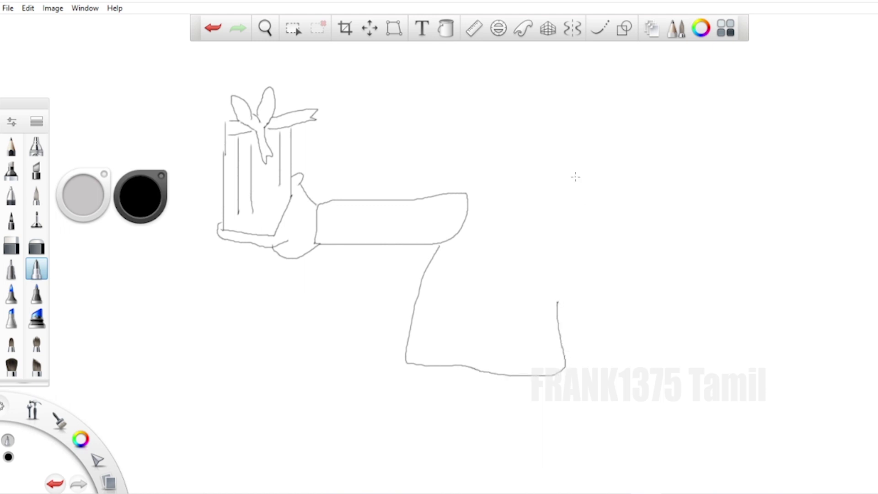
mouse_move(548, 189)
left_mouse_down()
mouse_move(590, 210)
mouse_move(600, 248)
mouse_move(594, 271)
mouse_move(559, 303)
mouse_move(536, 300)
mouse_move(552, 228)
left_mouse_up()
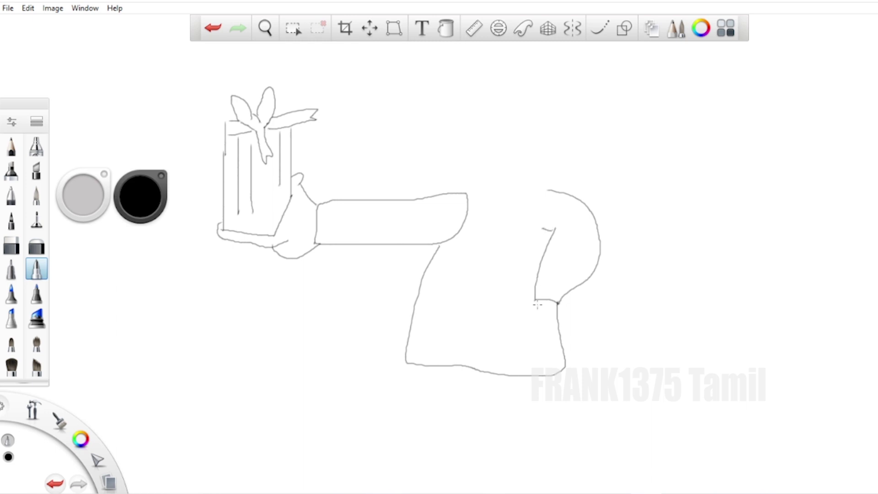
mouse_move(536, 302)
left_mouse_down()
mouse_move(561, 318)
mouse_move(533, 312)
mouse_move(557, 324)
mouse_move(559, 336)
mouse_move(522, 328)
mouse_move(528, 302)
mouse_move(536, 331)
mouse_move(562, 344)
left_mouse_up()
key("ctrl+z")
key("ctrl+z")
mouse_move(429, 270)
left_mouse_down()
mouse_move(476, 270)
mouse_move(534, 293)
left_mouse_up()
left_click_drag(463, 190, 552, 191)
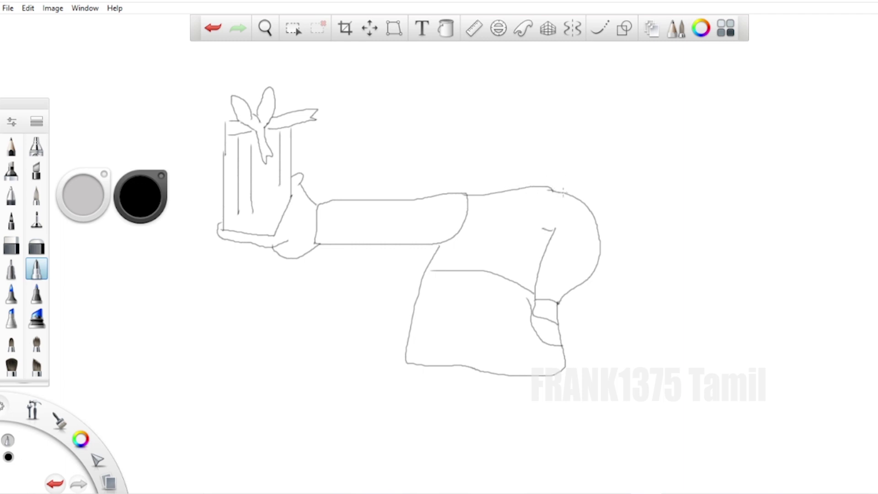
mouse_move(566, 193)
left_mouse_down()
mouse_move(595, 149)
mouse_move(631, 124)
mouse_move(629, 91)
mouse_move(594, 85)
mouse_move(576, 107)
mouse_move(509, 97)
mouse_move(506, 75)
left_mouse_up()
key("ctrl+z")
mouse_move(551, 188)
left_mouse_down()
mouse_move(582, 172)
mouse_move(596, 133)
left_mouse_up()
mouse_move(596, 133)
left_mouse_down()
mouse_move(539, 124)
mouse_move(499, 143)
left_mouse_up()
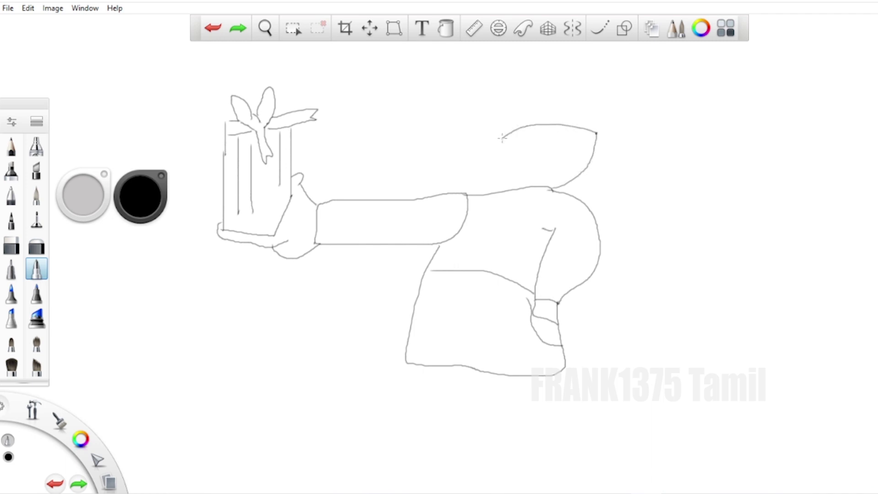
key("ctrl+z")
Draw the mouse's head above the shoulders with a pointed snout, oval nose, rounded cheek, two round ears and a smiling mouth.
mouse_move(551, 187)
left_mouse_down()
mouse_move(570, 156)
mouse_move(570, 129)
mouse_move(519, 134)
mouse_move(500, 100)
mouse_move(477, 97)
mouse_move(440, 119)
mouse_move(445, 152)
mouse_move(460, 155)
mouse_move(444, 151)
mouse_move(413, 178)
mouse_move(400, 168)
mouse_move(418, 164)
mouse_move(422, 182)
mouse_move(439, 189)
mouse_move(419, 184)
mouse_move(438, 195)
left_mouse_up()
key("ctrl+z")
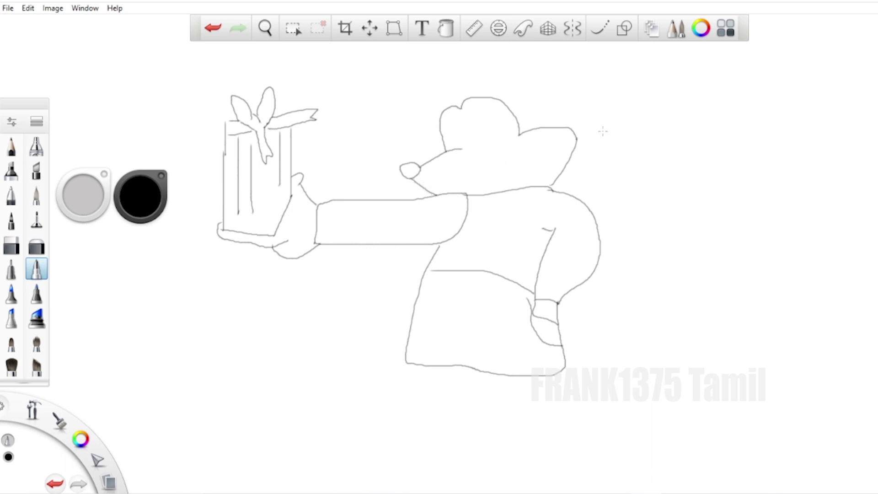
mouse_move(564, 131)
left_mouse_down()
mouse_move(609, 106)
mouse_move(566, 110)
mouse_move(596, 88)
mouse_move(592, 59)
mouse_move(554, 57)
mouse_move(547, 67)
mouse_move(524, 55)
mouse_move(477, 58)
mouse_move(459, 44)
mouse_move(438, 63)
mouse_move(441, 119)
left_mouse_up()
key("ctrl+z")
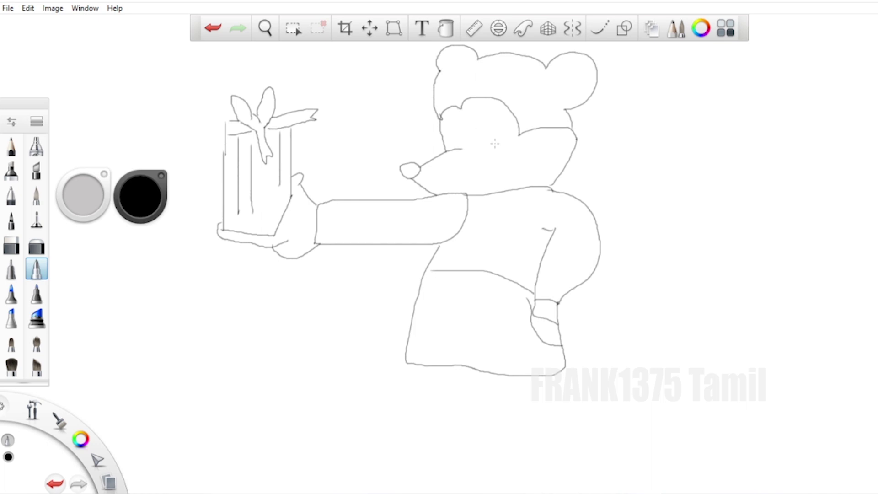
mouse_move(476, 175)
left_mouse_down()
mouse_move(513, 170)
mouse_move(536, 151)
mouse_move(533, 139)
mouse_move(542, 156)
left_mouse_up()
mouse_move(489, 175)
left_mouse_down()
mouse_move(528, 170)
mouse_move(540, 155)
mouse_move(536, 177)
left_mouse_up()
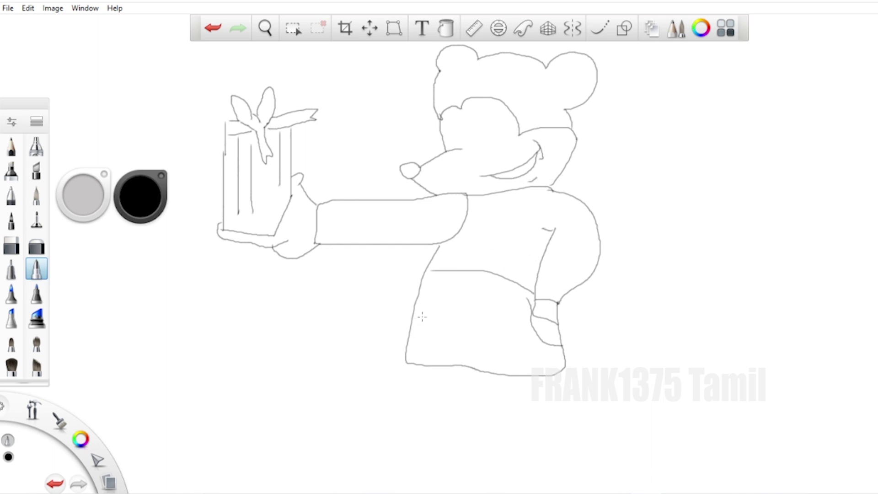
Add the front pocket curve, an oval button and crease lines to the shorts.
left_click_drag(428, 289, 415, 325)
mouse_move(469, 323)
left_mouse_down()
mouse_move(472, 289)
mouse_move(485, 310)
mouse_move(478, 326)
mouse_move(467, 323)
mouse_move(467, 365)
left_mouse_up()
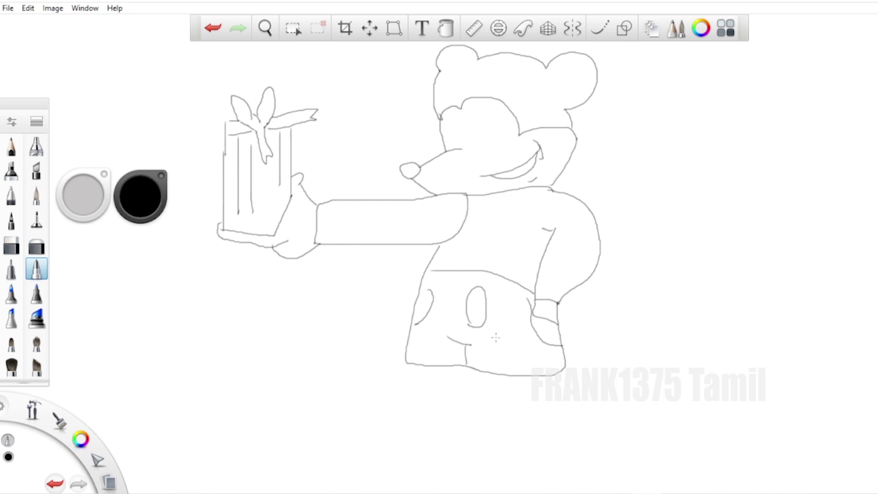
left_click_drag(503, 315, 507, 349)
Draw two legs below the shorts, each ending in an ankle cuff and a large rounded shoe with a short highlight line.
mouse_move(411, 364)
left_mouse_down()
mouse_move(411, 417)
mouse_move(438, 421)
mouse_move(449, 368)
mouse_move(494, 382)
mouse_move(494, 439)
mouse_move(529, 439)
mouse_move(530, 375)
left_mouse_up()
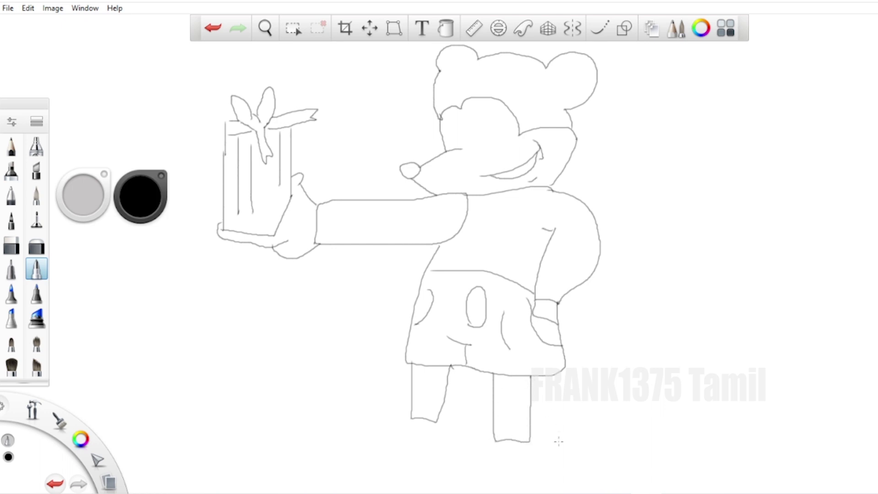
mouse_move(502, 442)
left_mouse_down()
mouse_move(496, 455)
mouse_move(534, 447)
mouse_move(495, 457)
mouse_move(505, 473)
mouse_move(567, 471)
mouse_move(626, 437)
mouse_move(592, 409)
mouse_move(521, 449)
left_mouse_up()
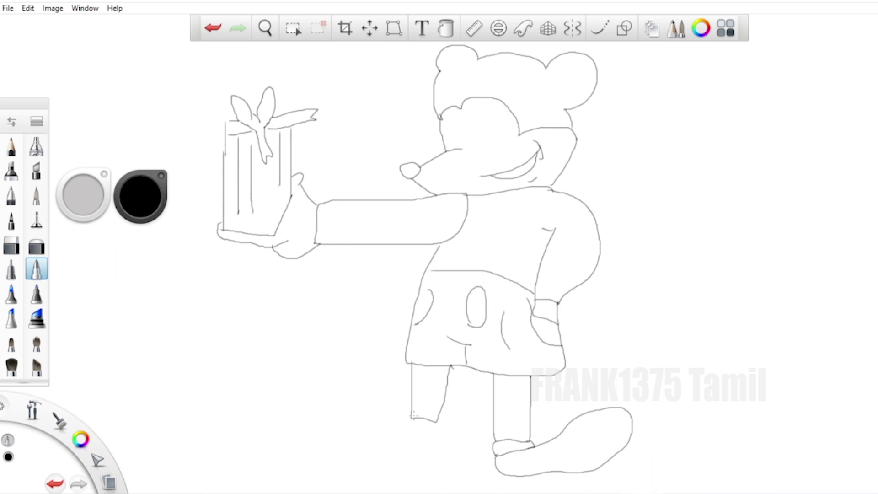
mouse_move(413, 425)
left_mouse_down()
mouse_move(434, 429)
mouse_move(423, 430)
mouse_move(435, 419)
mouse_move(446, 437)
mouse_move(420, 467)
mouse_move(335, 456)
mouse_move(322, 416)
mouse_move(383, 404)
left_mouse_up()
key("ctrl+z")
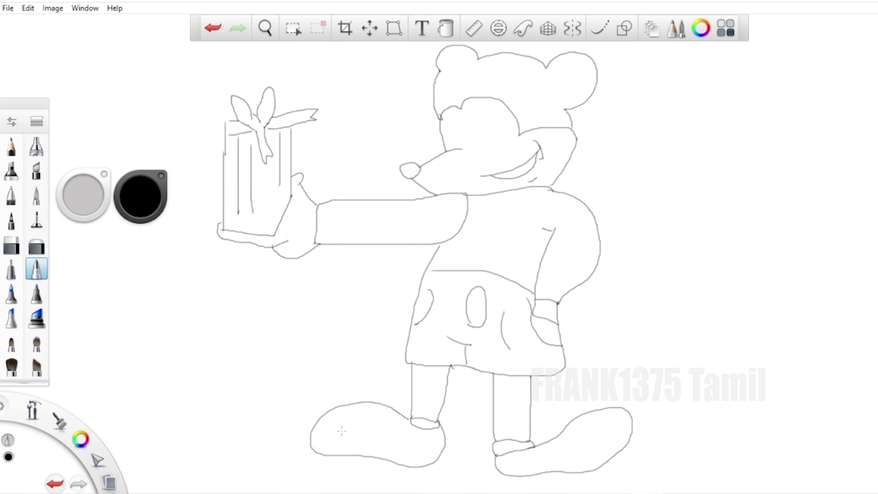
left_click_drag(336, 429, 352, 423)
left_click_drag(595, 427, 610, 426)
Draw a curved tail passing behind the rear shoe and two oval eyes with pupils on the face.
left_click_drag(544, 387, 583, 413)
mouse_move(642, 418)
left_mouse_down()
mouse_move(716, 410)
mouse_move(807, 380)
left_mouse_up()
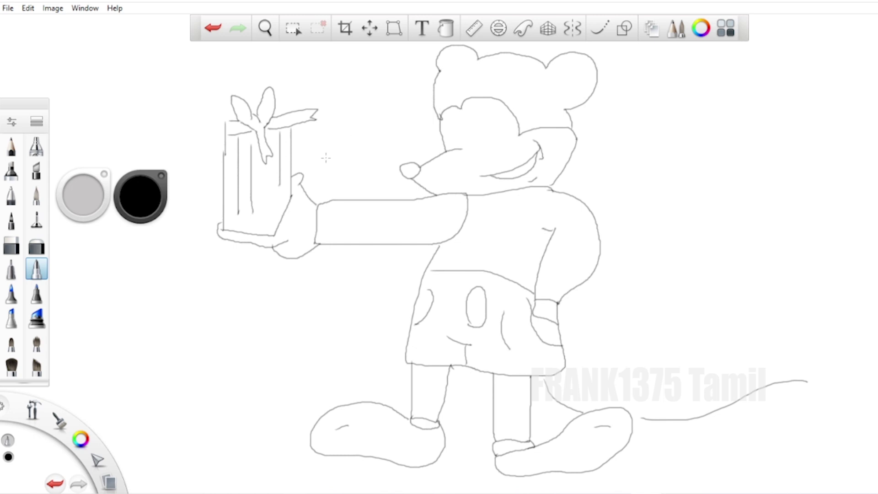
mouse_move(452, 146)
left_mouse_down()
mouse_move(450, 122)
mouse_move(458, 133)
mouse_move(453, 143)
mouse_move(470, 119)
mouse_move(480, 123)
mouse_move(452, 132)
mouse_move(475, 128)
left_mouse_up()
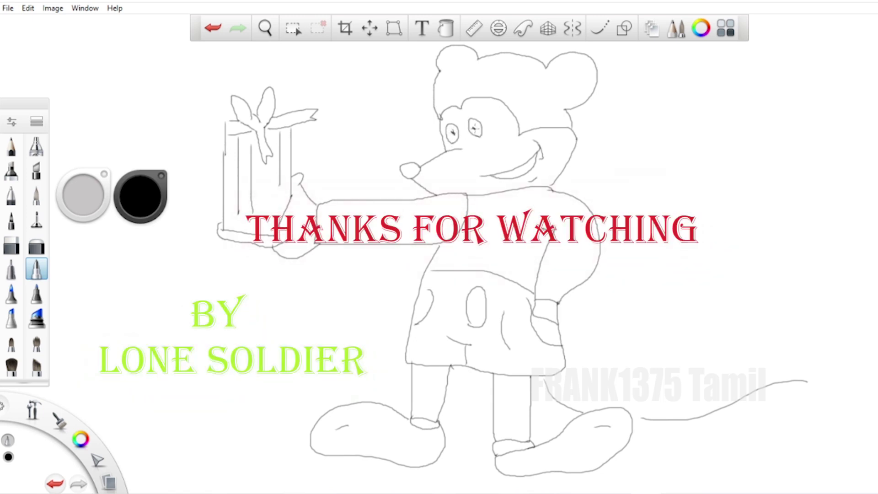